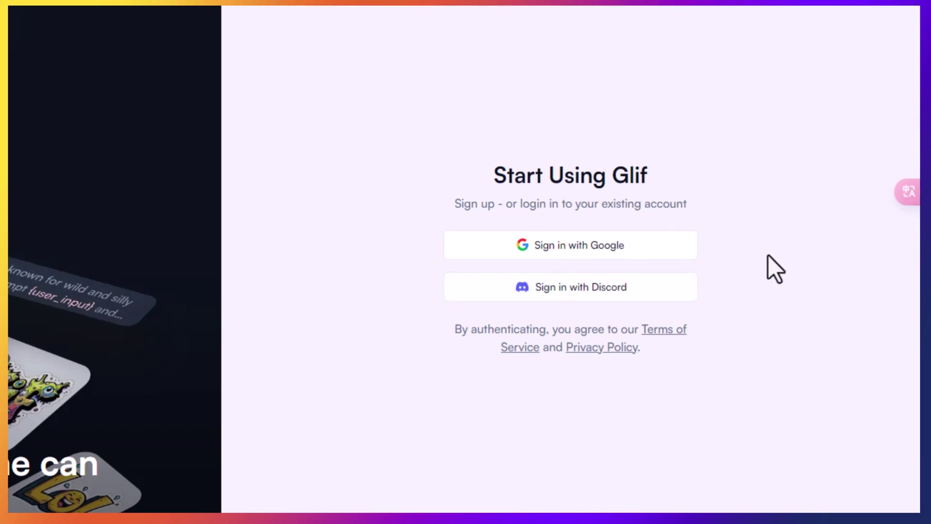
Sign in to Glif with a Google account and replace the suggested username with a personal one
click(654, 256)
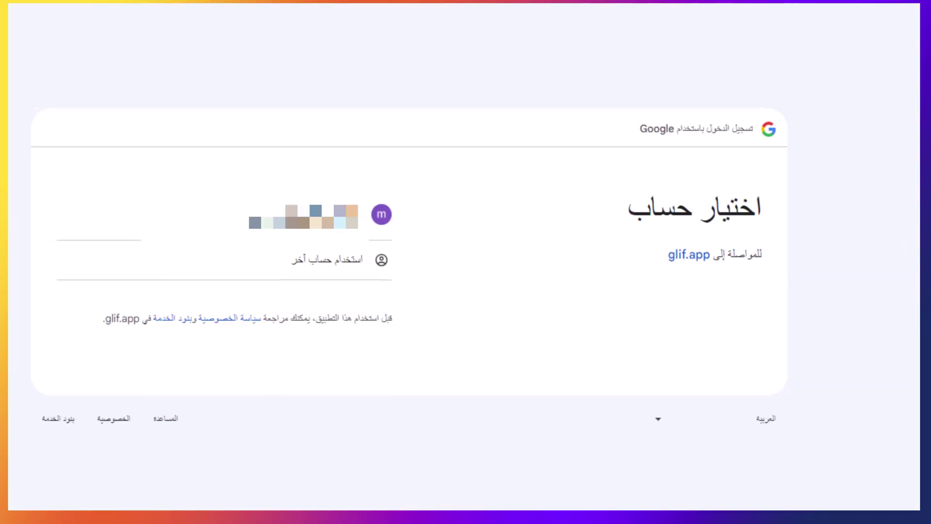
click(298, 238)
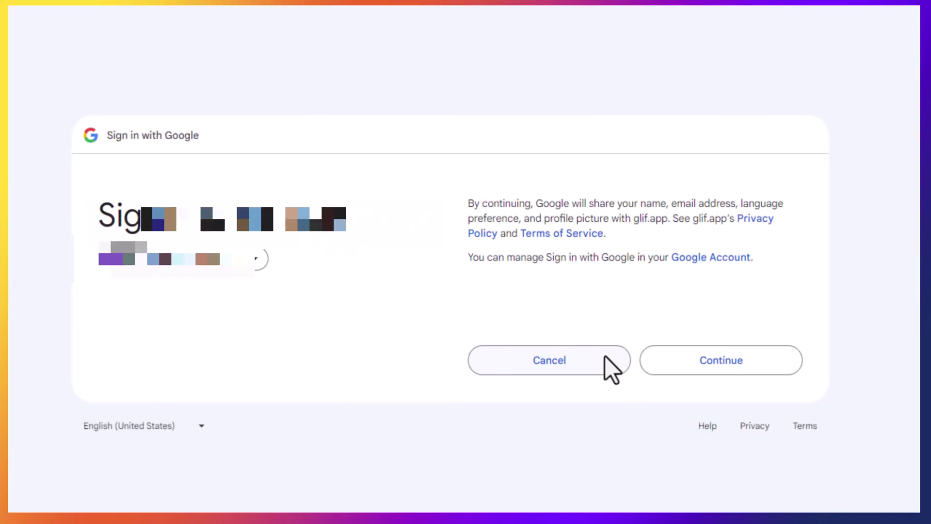
click(718, 363)
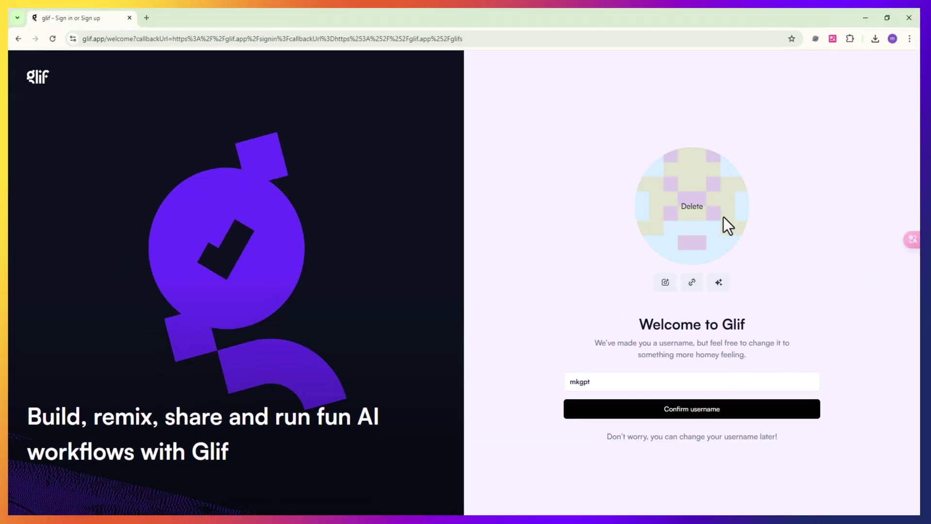
double_click(610, 378)
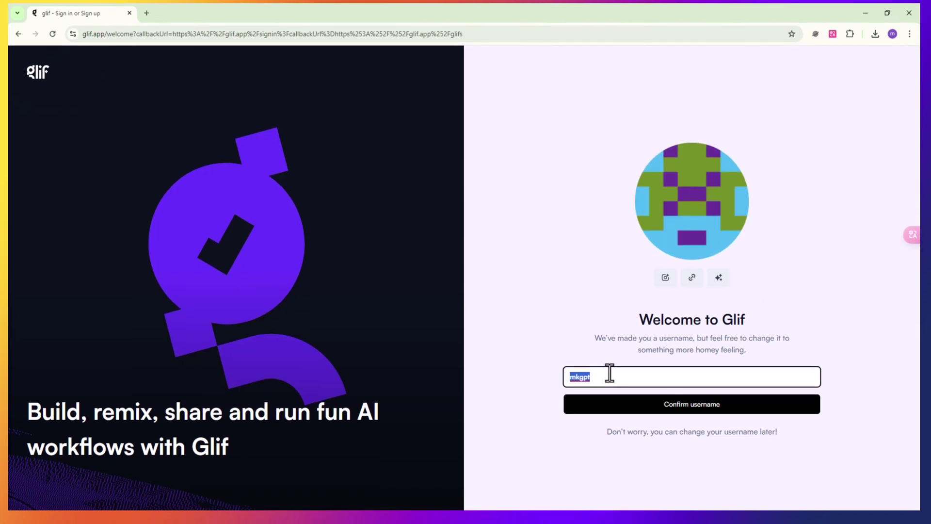
text(m)
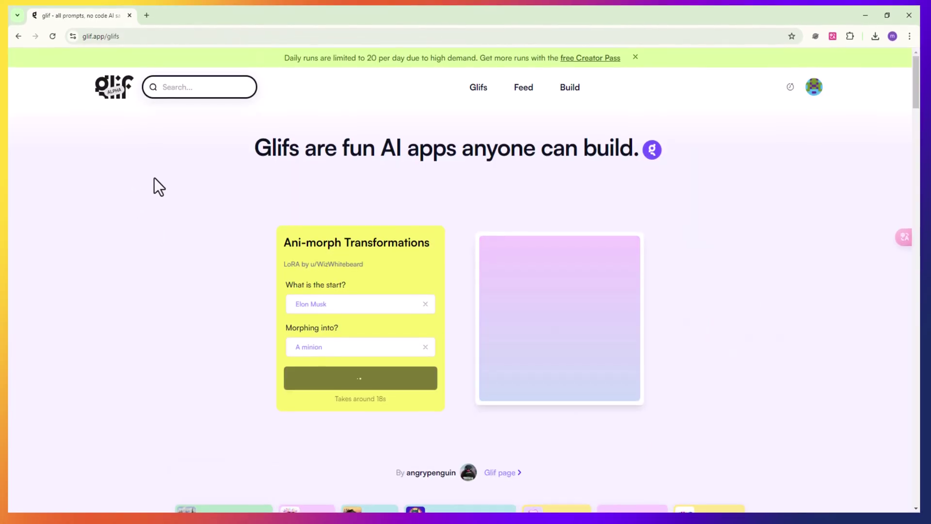
View the account's own Glifs page and start building a new glif
click(813, 86)
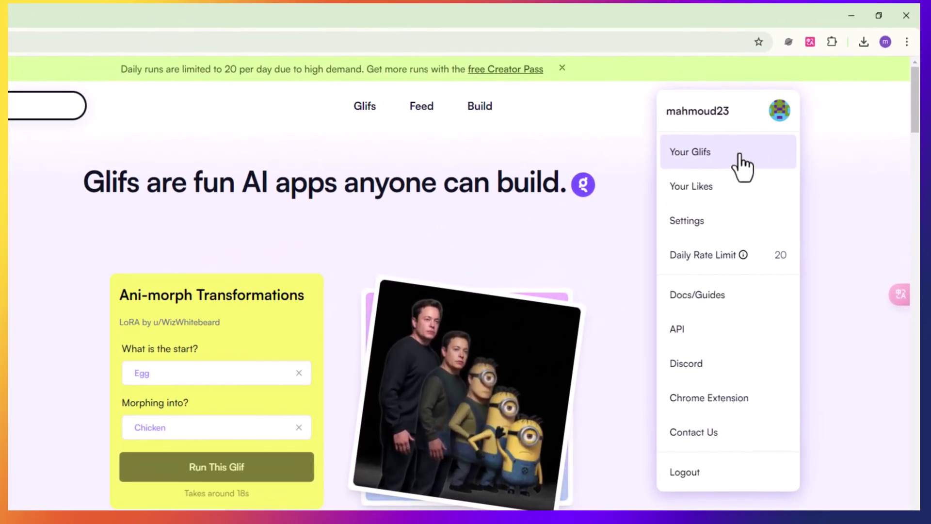
click(719, 162)
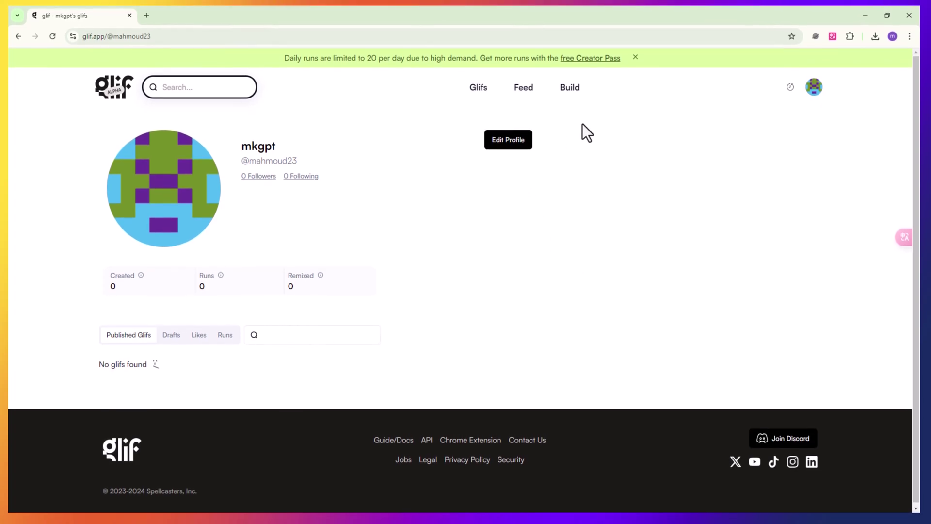
click(572, 95)
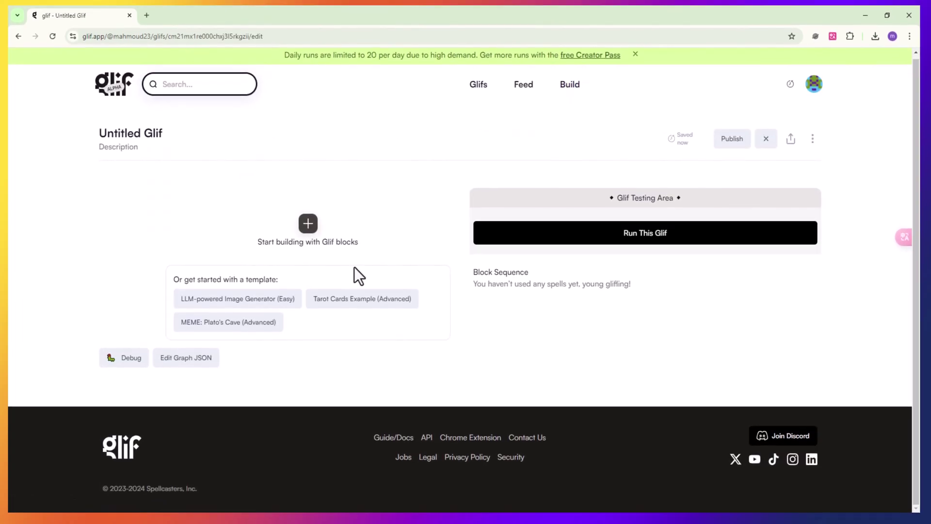
Add an Image Generator block to the empty glif
click(310, 226)
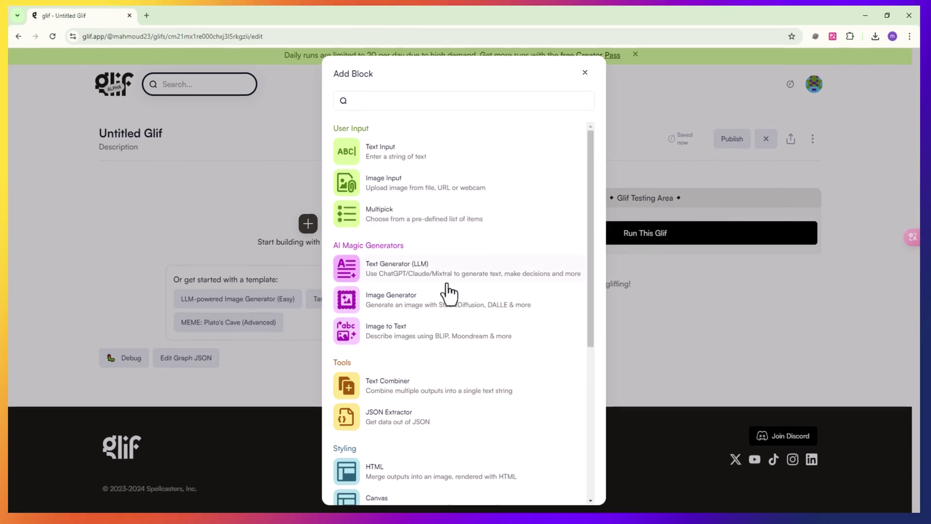
scroll(439, 283, down, 1)
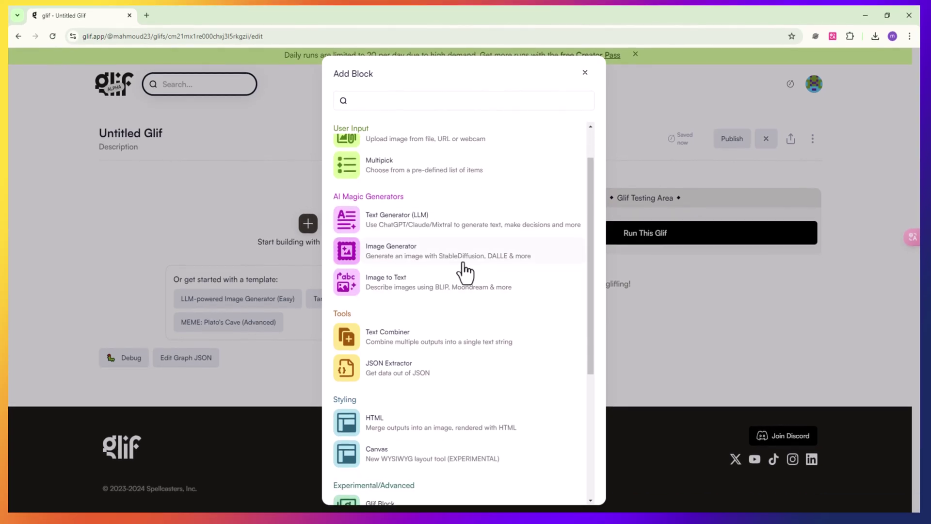
scroll(482, 326, down, 4)
scroll(489, 340, up, 5)
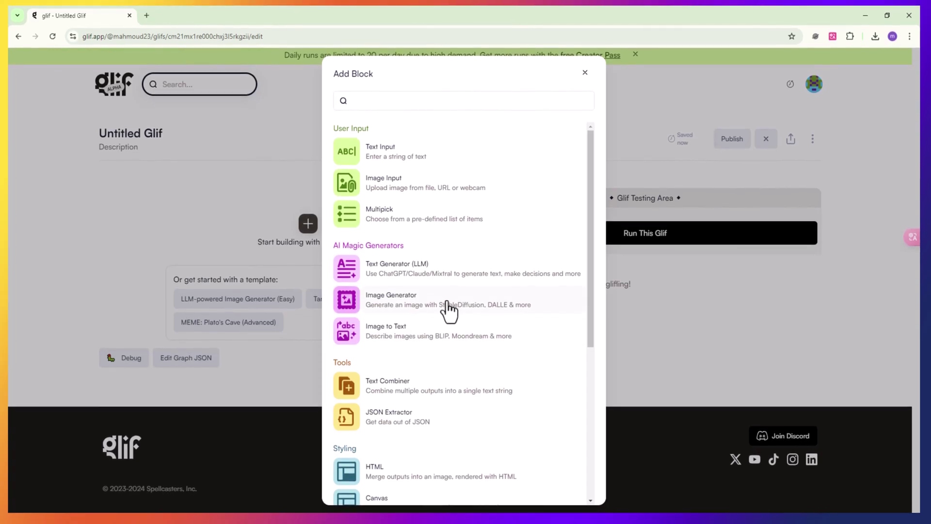
click(449, 304)
scroll(124, 320, down, 3)
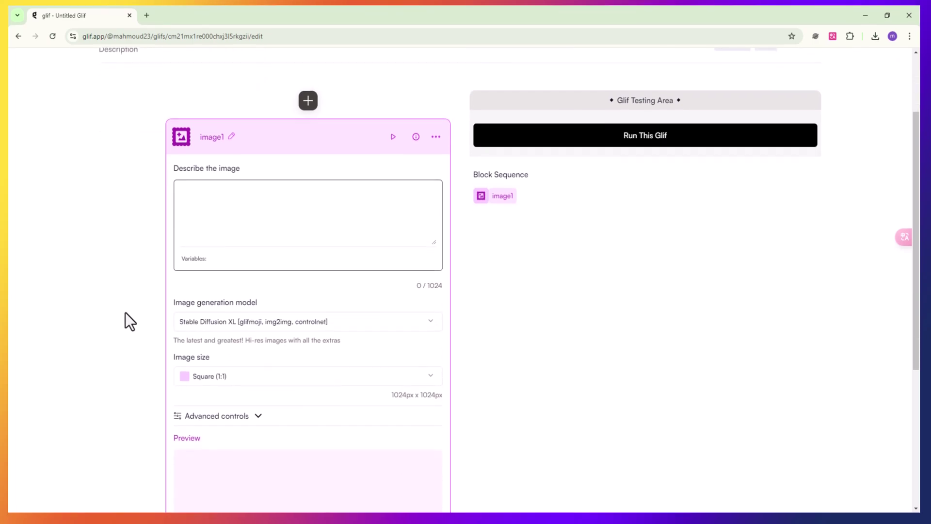
Set the image block's generation model to Flux Pro v1.1
scroll(127, 320, down, 1)
scroll(153, 328, up, 1)
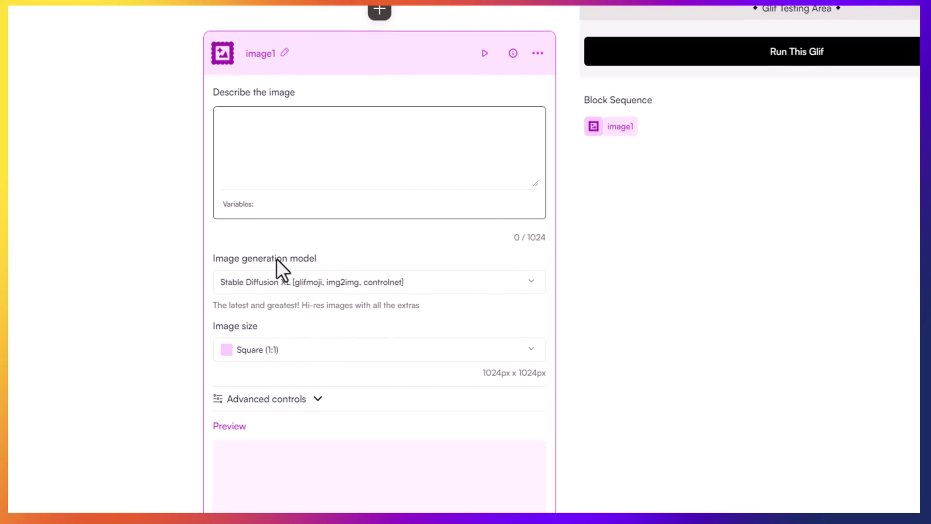
click(463, 289)
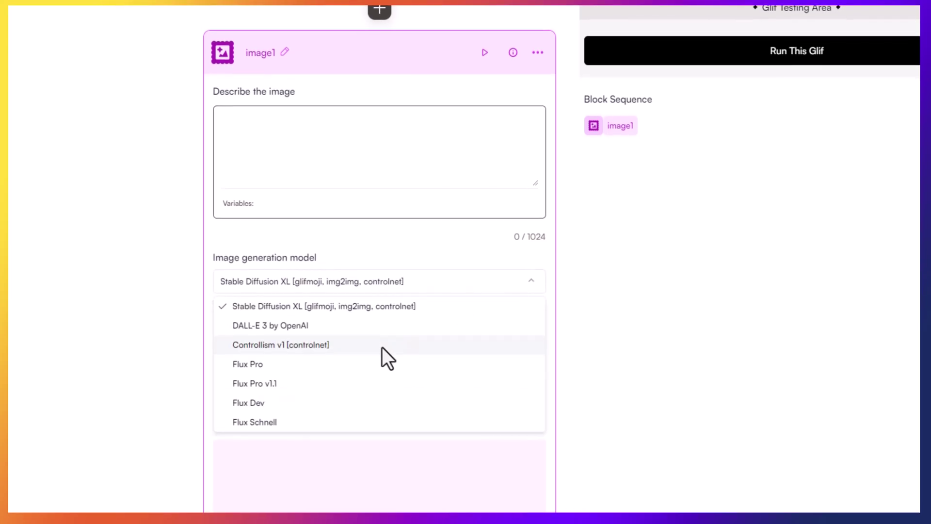
scroll(382, 347, down, 2)
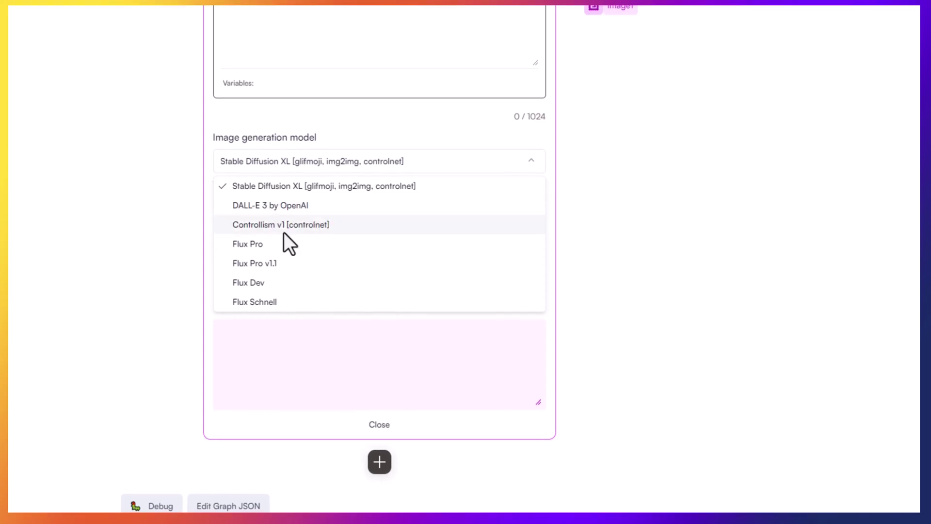
click(297, 269)
scroll(144, 299, up, 3)
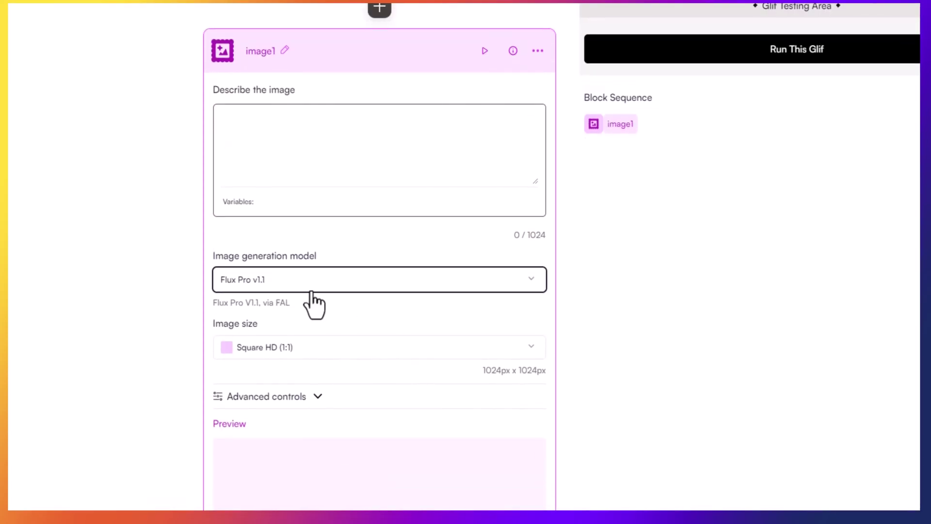
Set the image size to Landscape (16:9) and expand the image block's advanced controls
click(395, 350)
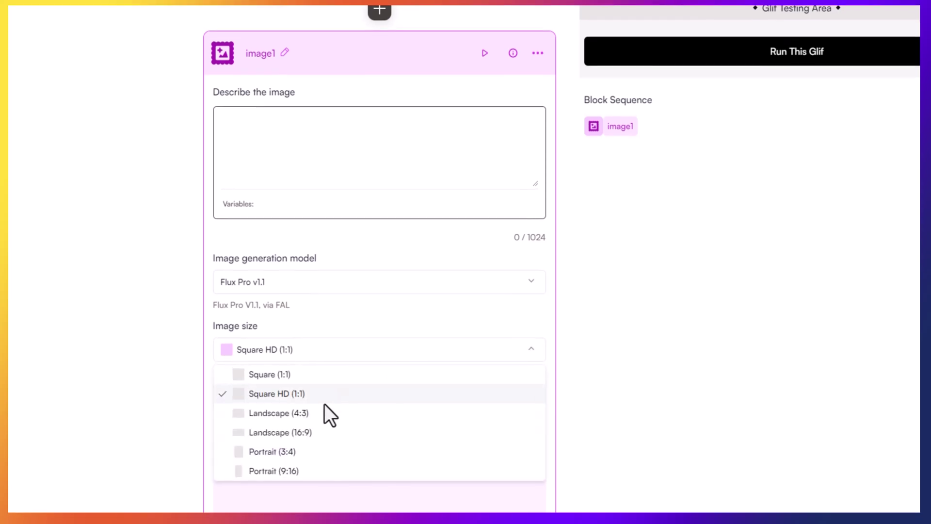
scroll(341, 423, down, 1)
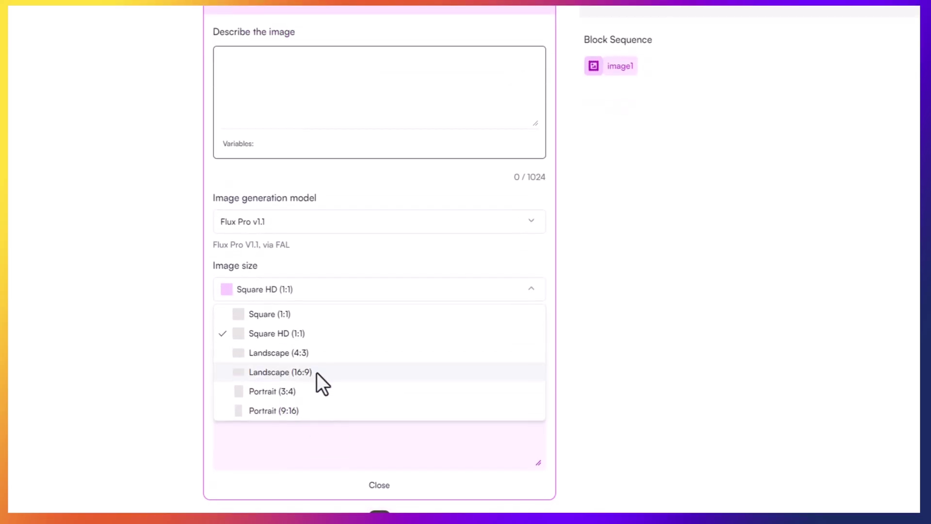
click(334, 379)
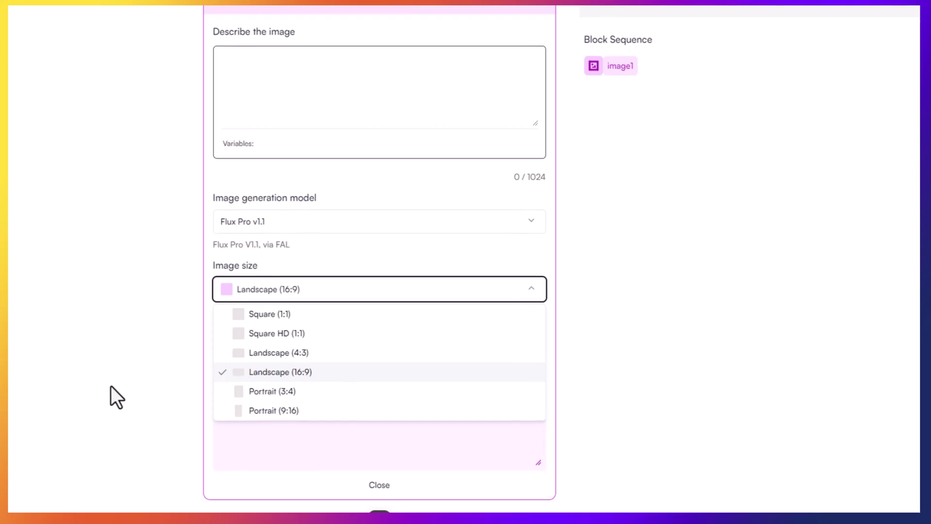
click(307, 344)
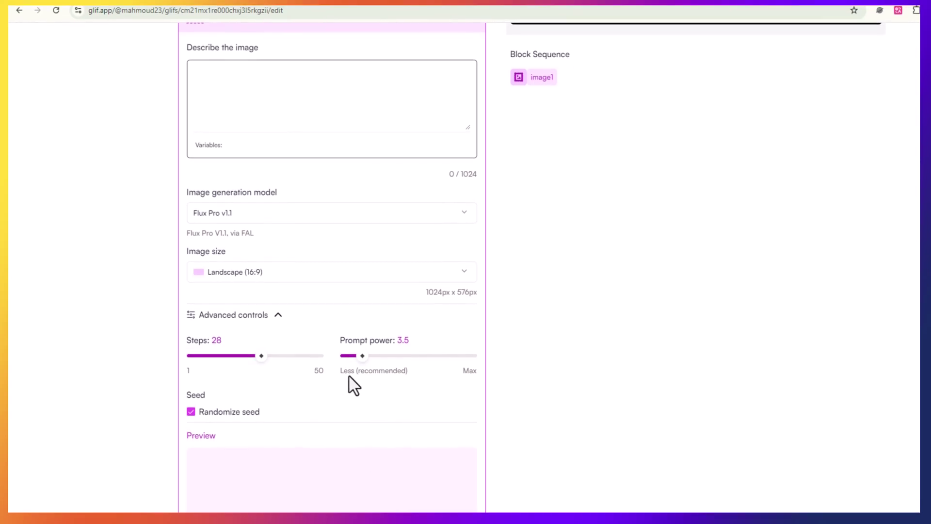
scroll(491, 443, down, 1)
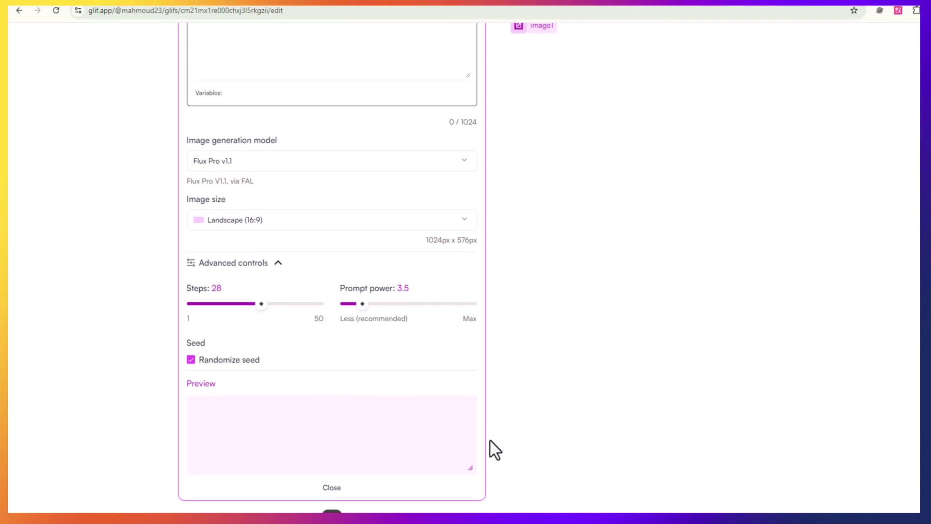
Paste the prompt about a vintage camera with photos bursting upward into the image description and review its text
scroll(499, 443, up, 5)
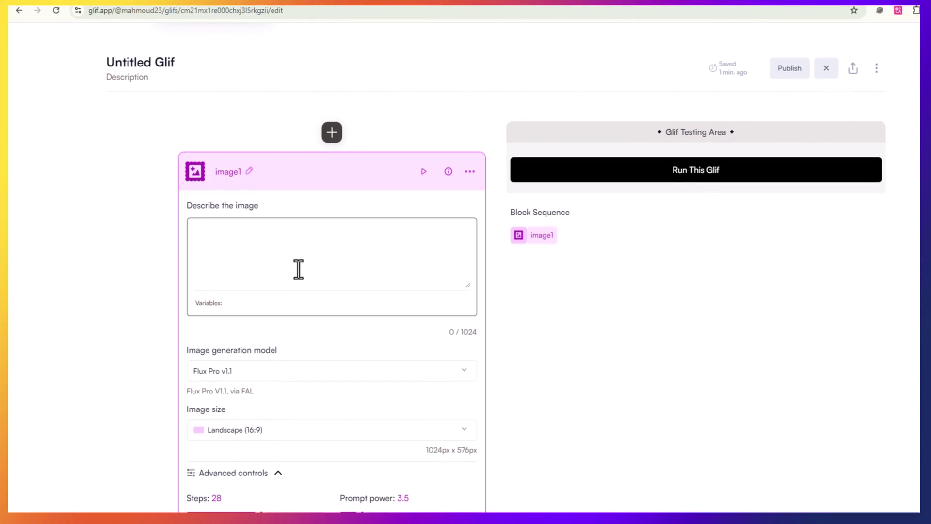
right_click(252, 244)
click(292, 353)
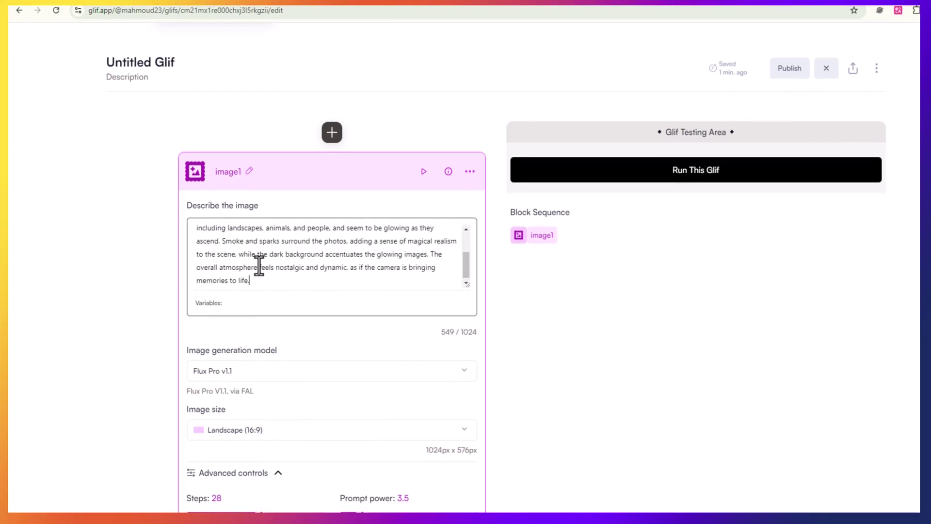
scroll(287, 282, up, 1)
scroll(287, 281, down, 2)
scroll(251, 232, up, 3)
scroll(628, 301, up, 1)
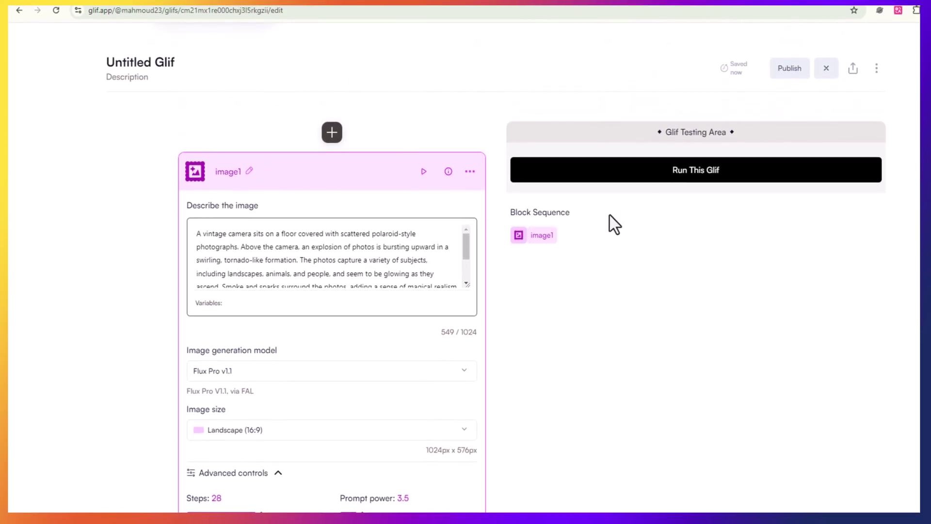
Run the glif to generate the vintage camera image and open the result enlarged
click(703, 177)
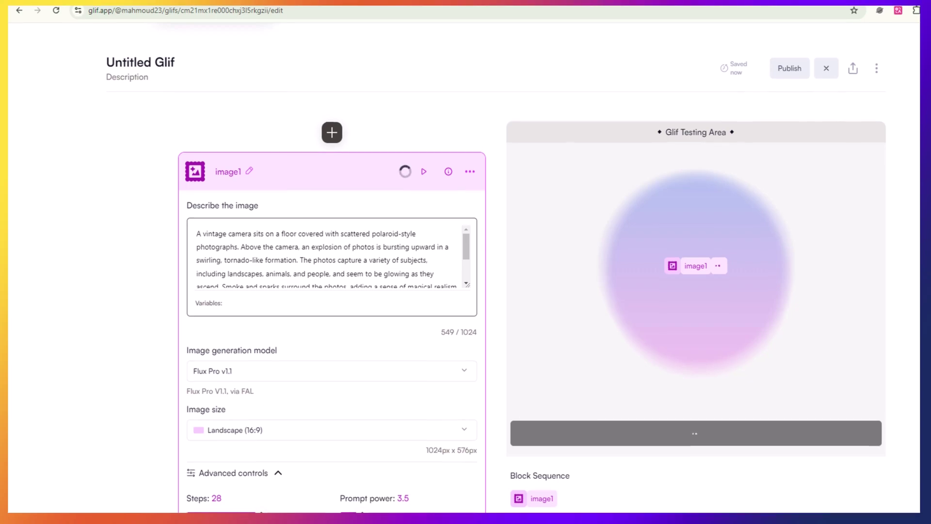
scroll(466, 291, down, 1)
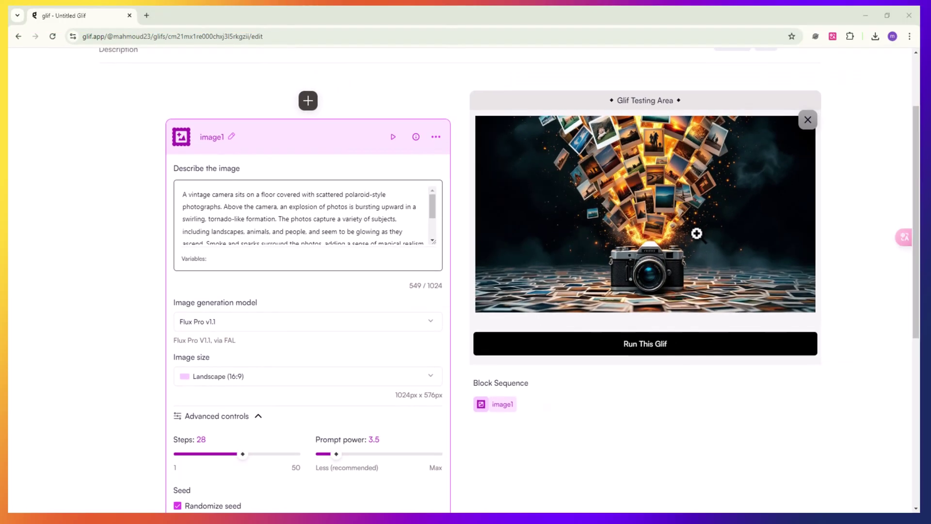
click(748, 203)
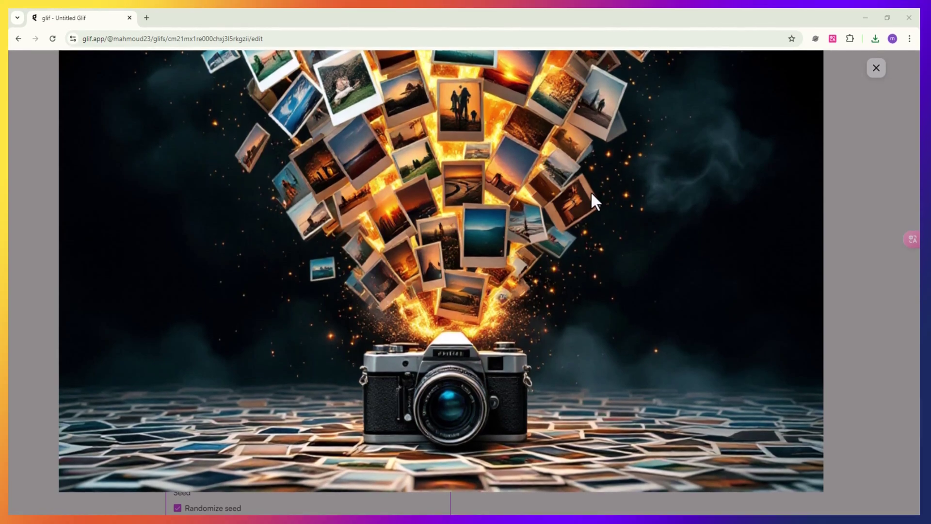
Save the enlarged camera image to the Downloads folder and close the enlarged view
right_click(537, 195)
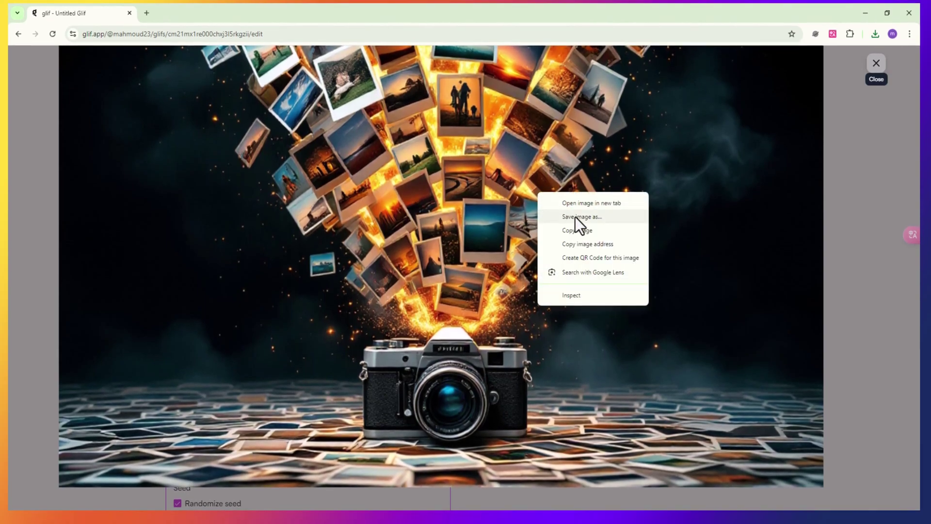
click(575, 218)
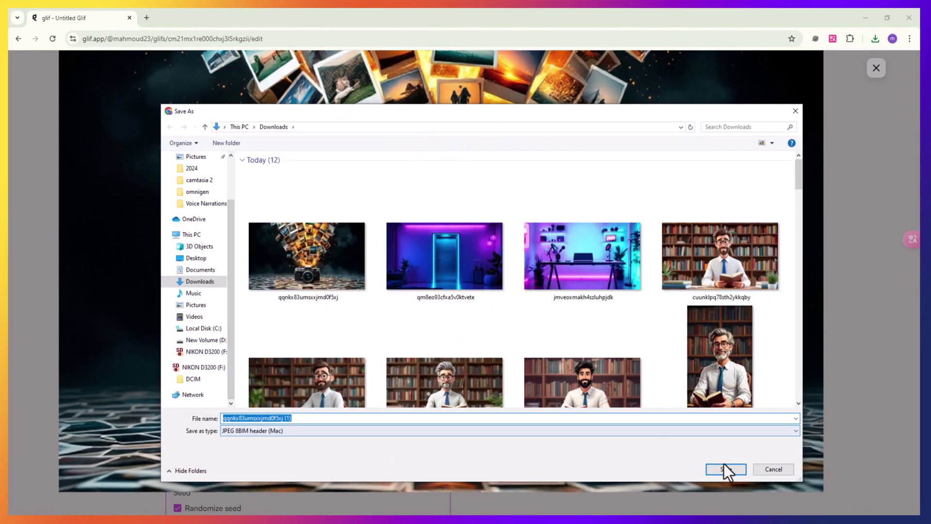
click(725, 468)
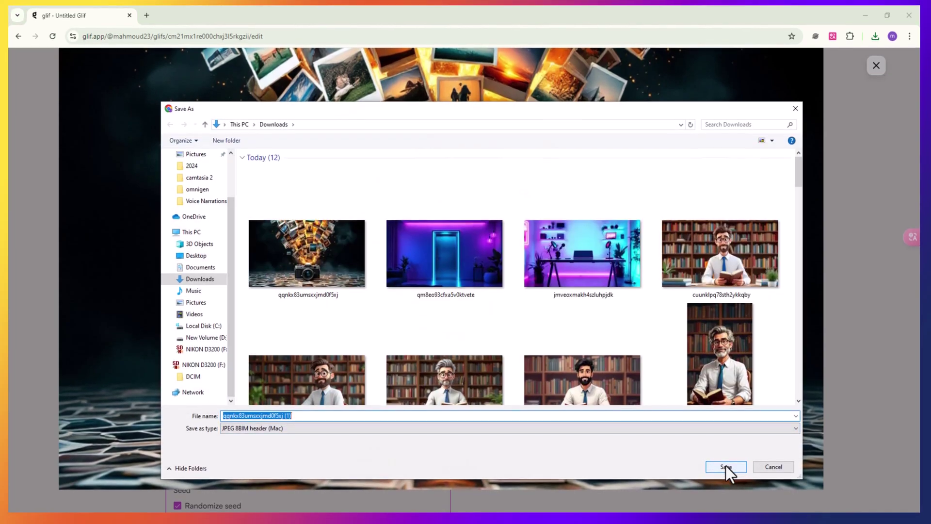
key(Escape)
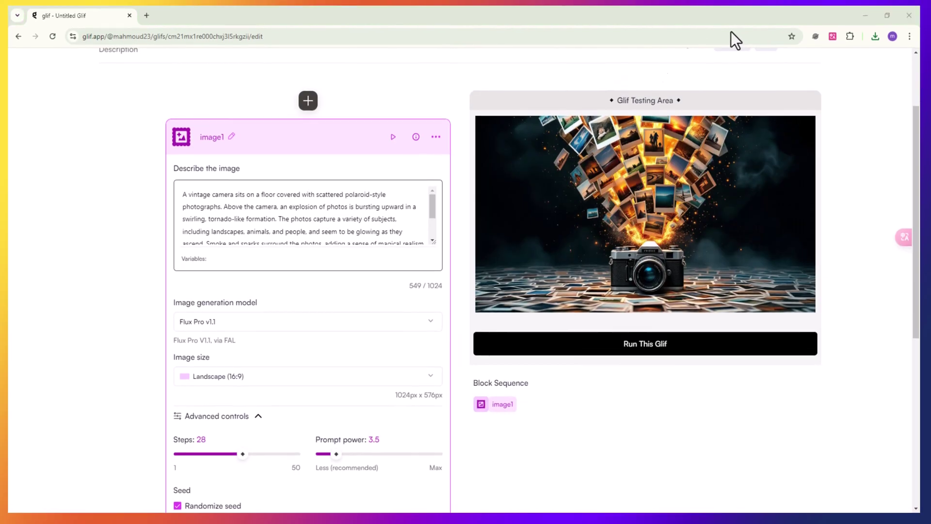
Replace the image description with the copied prompt for a photorealistic storybook cottage and run the glif again
triple_click(324, 213)
right_click(326, 215)
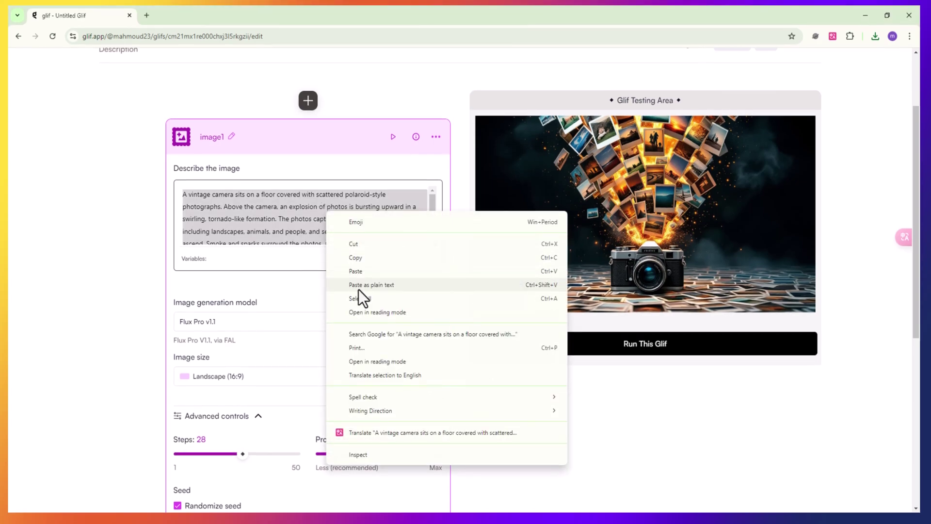
click(362, 273)
scroll(149, 286, down, 1)
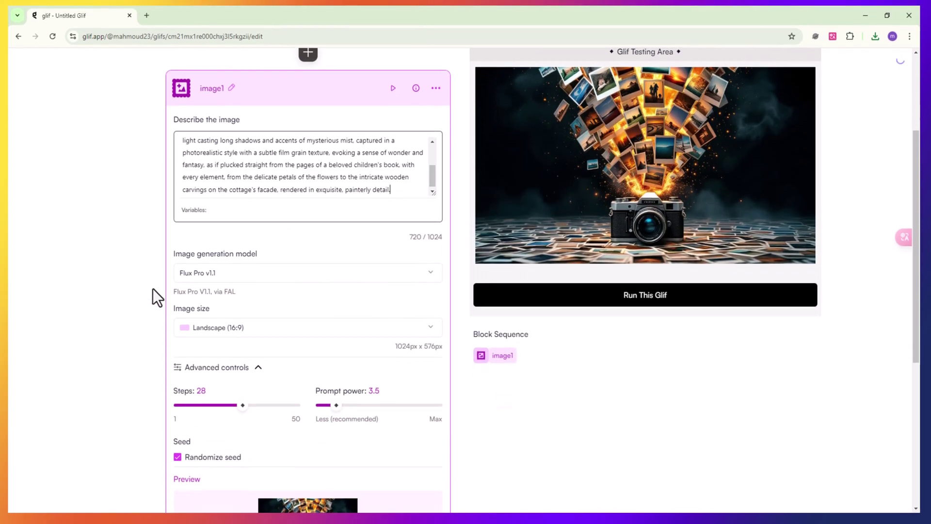
click(639, 302)
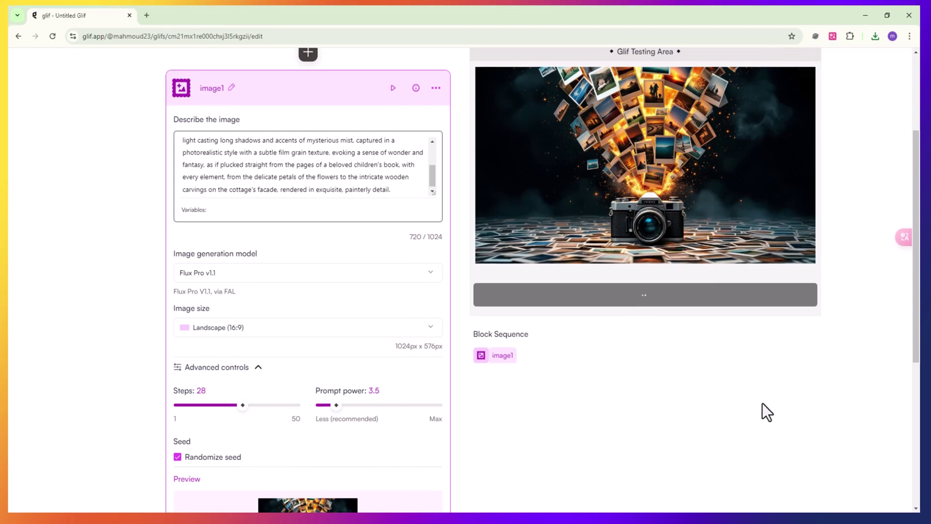
scroll(776, 320, up, 1)
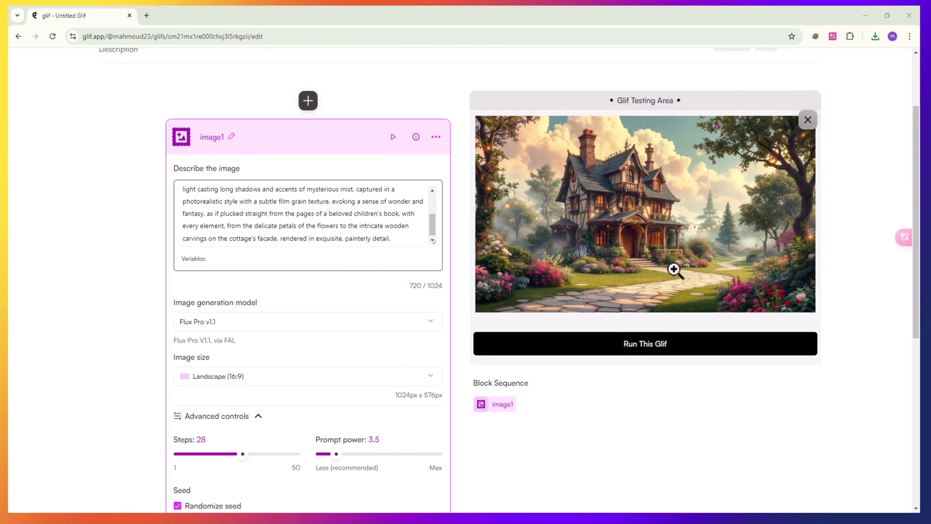
Open the generated cottage image enlarged, save it to the Downloads folder, and close the enlarged view
click(622, 248)
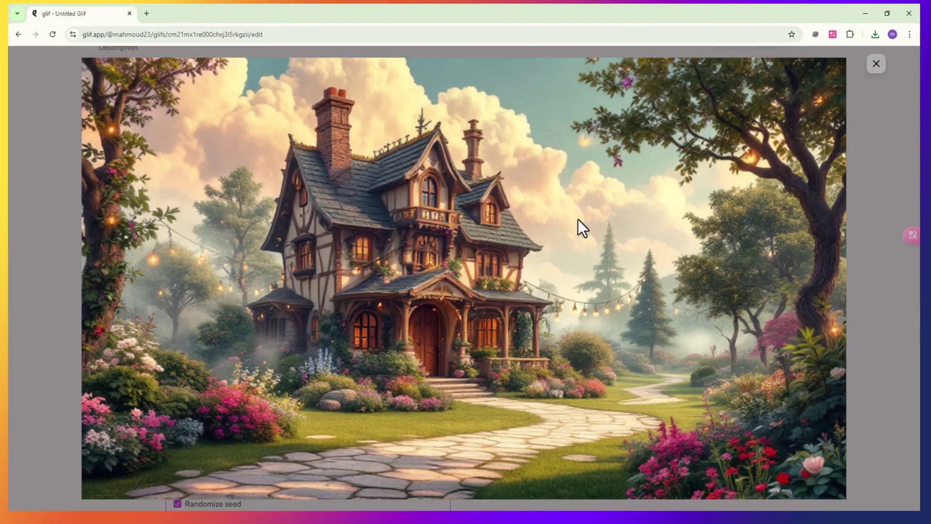
right_click(577, 219)
click(643, 250)
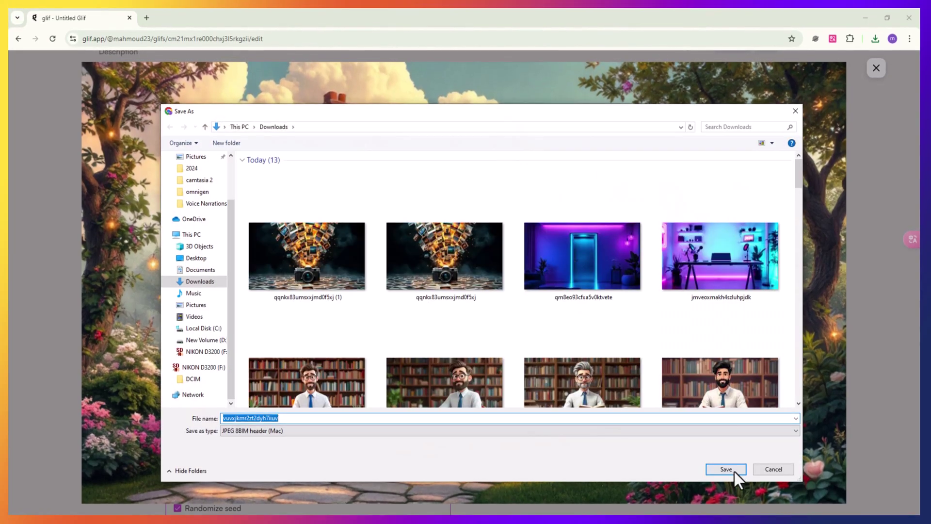
click(726, 469)
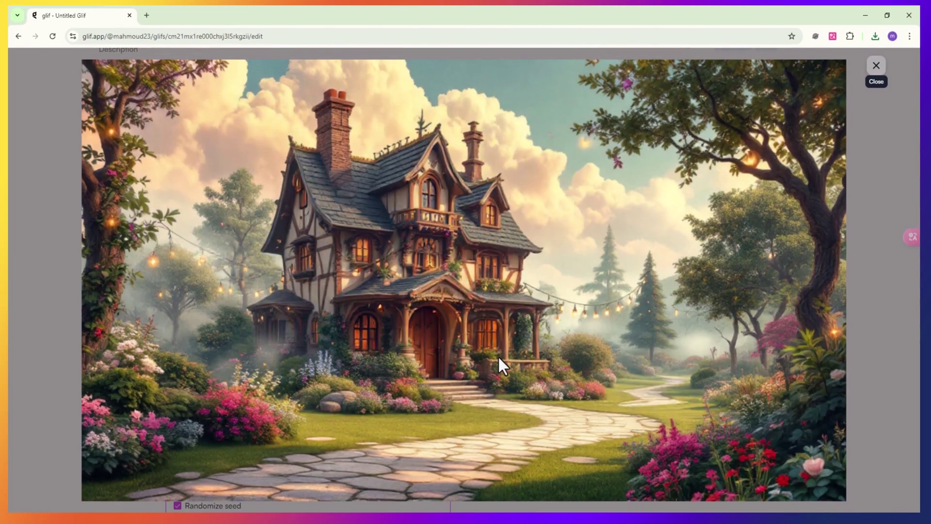
click(898, 69)
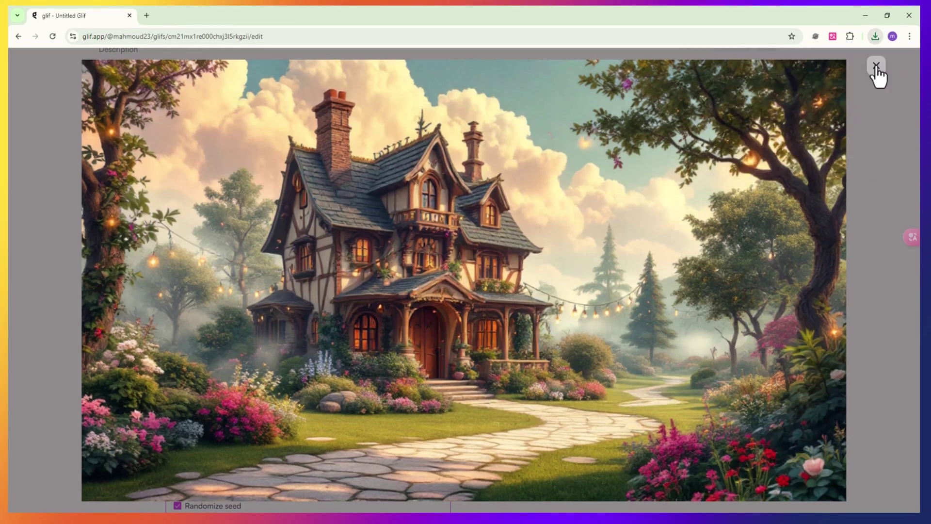
click(876, 71)
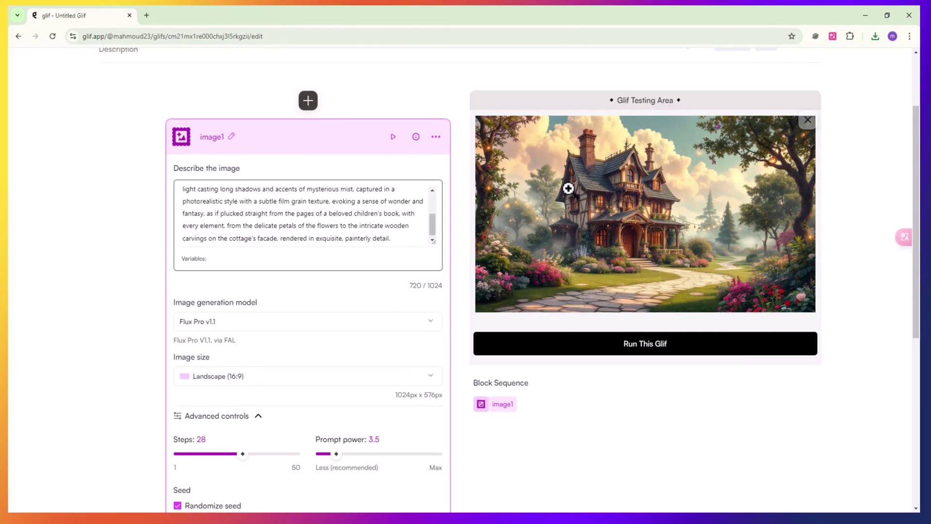
Replace the image description with the copied prompt for a panicking news anchor in a suit against chaotic breaking news graphics
triple_click(367, 201)
right_click(367, 201)
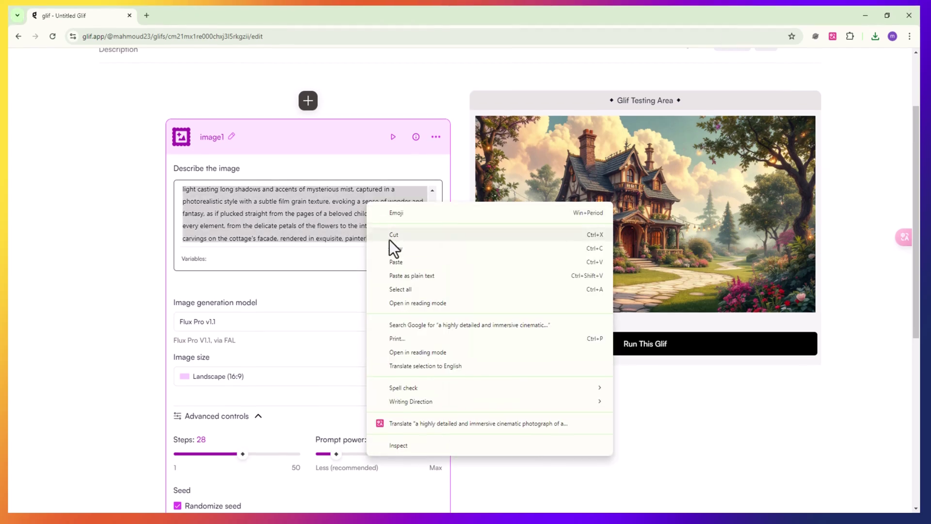
click(399, 261)
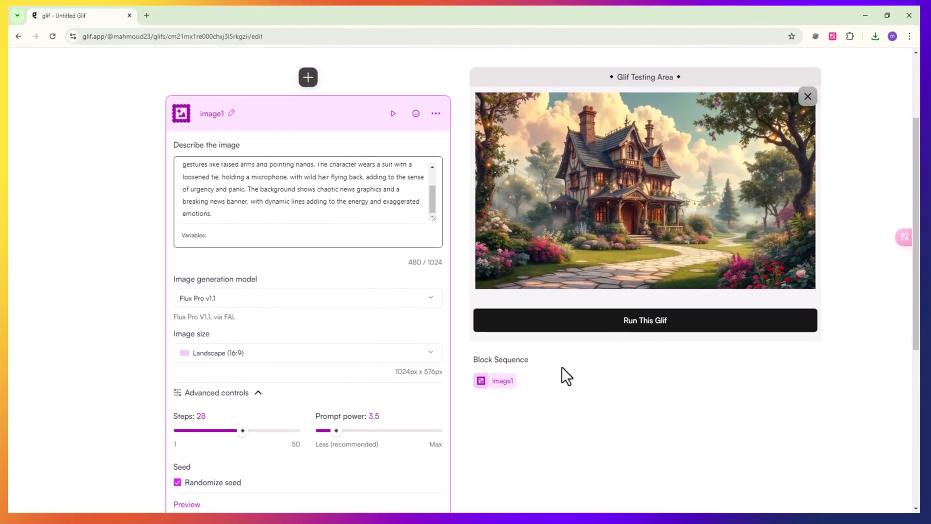
Set the image size to Square HD (1:1) and run the glif to generate the breaking news cartoon
scroll(505, 452, down, 1)
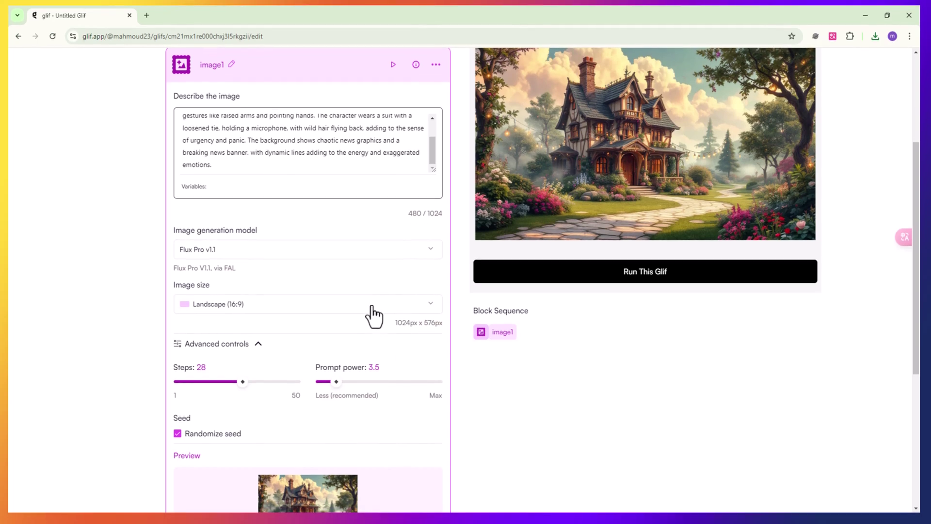
click(371, 309)
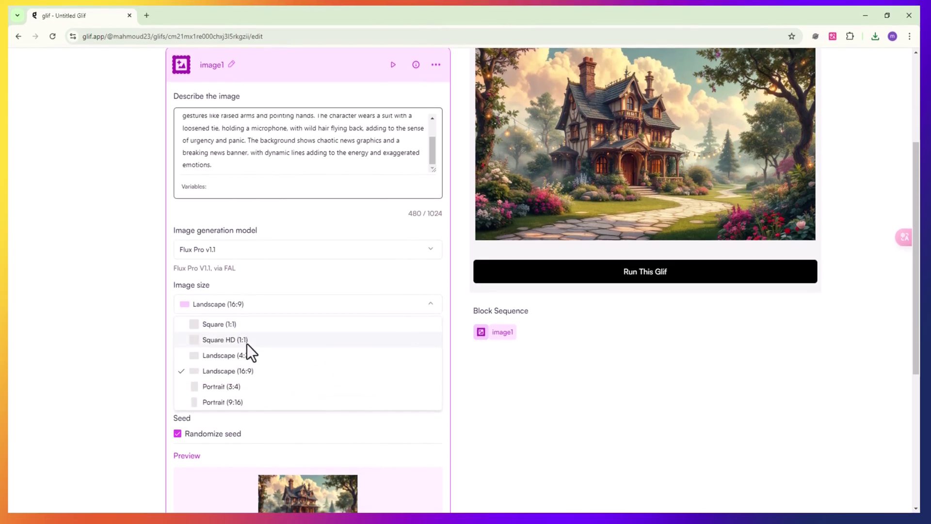
click(246, 338)
scroll(643, 458, up, 1)
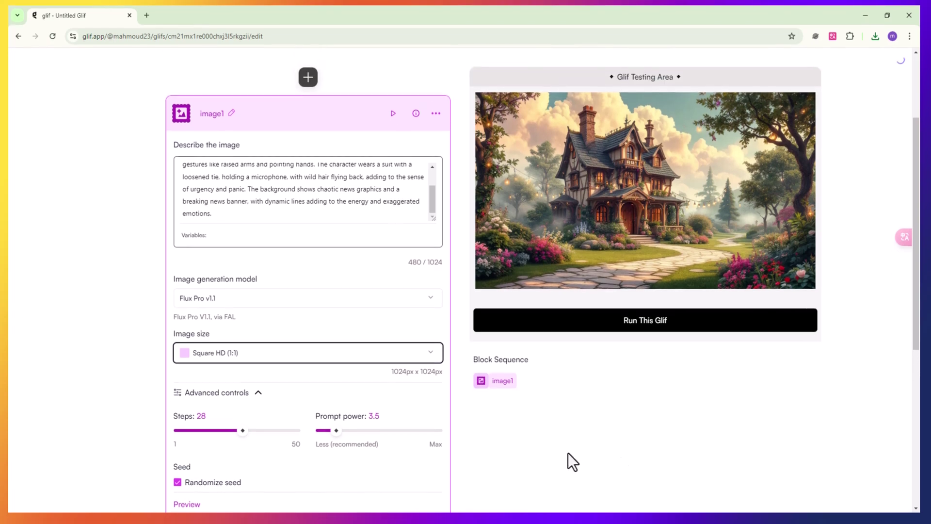
click(669, 326)
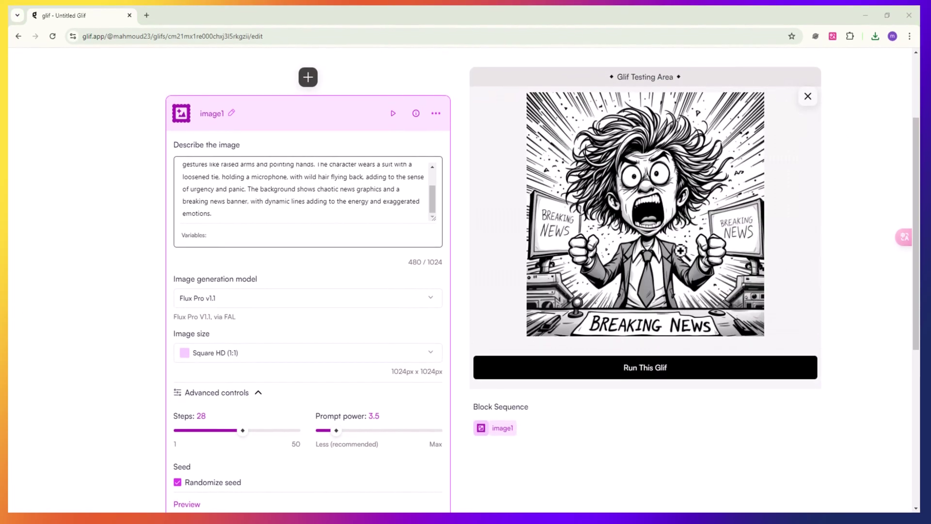
Open the breaking news cartoon enlarged, save it to the Downloads folder, and close the enlarged view
click(675, 191)
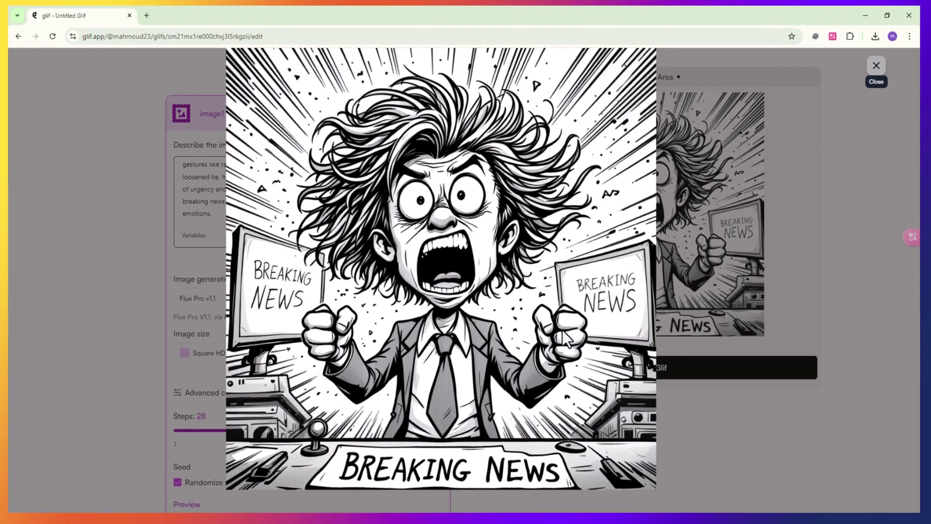
right_click(583, 173)
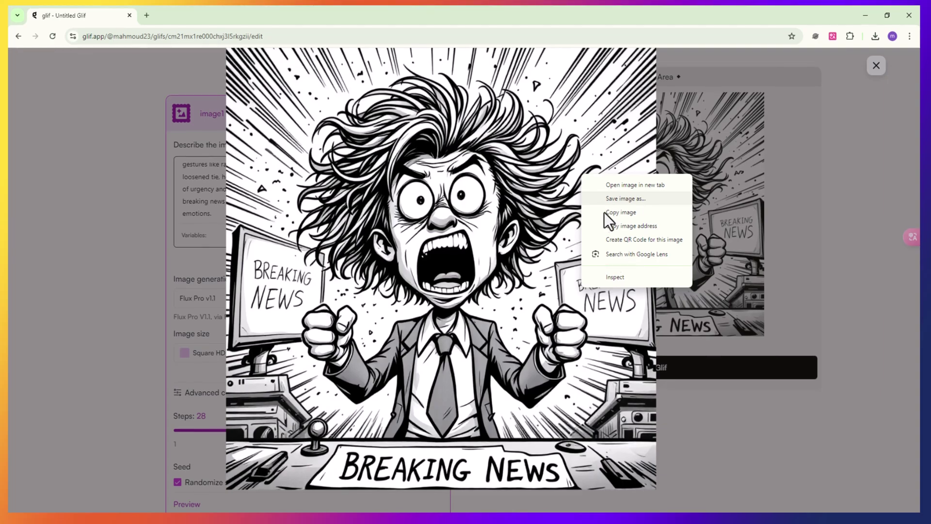
click(603, 205)
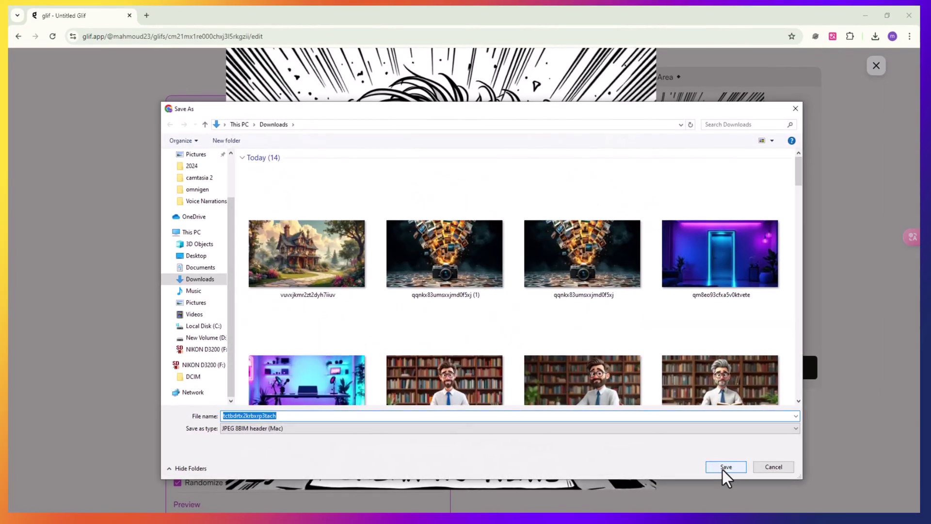
click(723, 466)
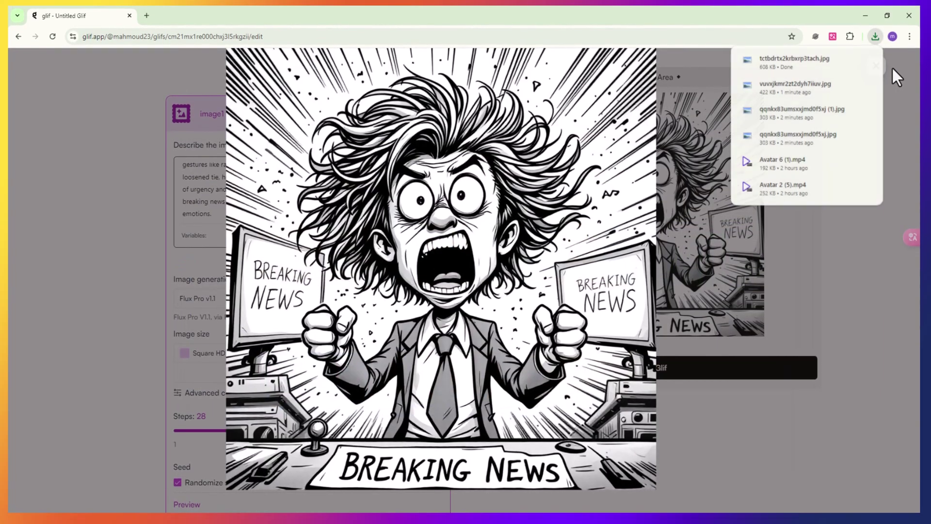
click(877, 68)
click(876, 67)
Replace the image description with the copied Pixar-style dog prompt and set the image size to Landscape (16:9)
right_click(339, 194)
click(384, 259)
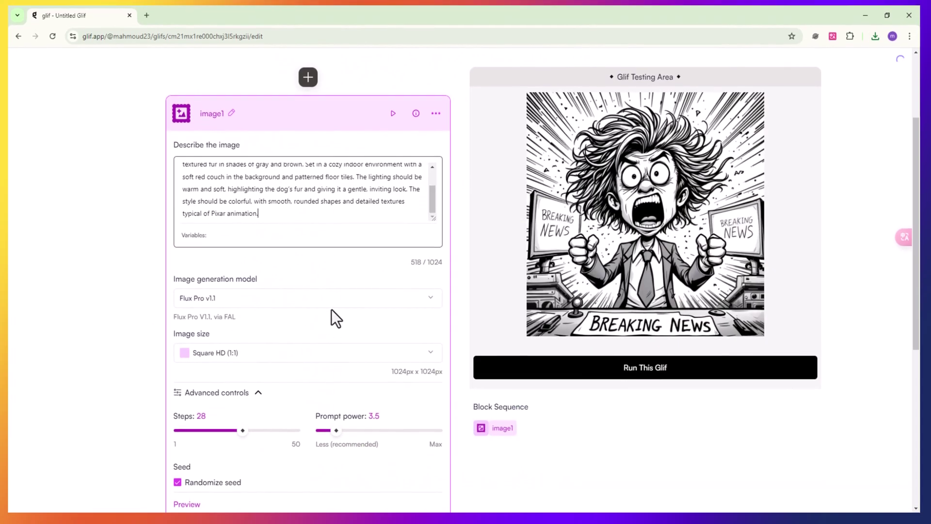
click(300, 360)
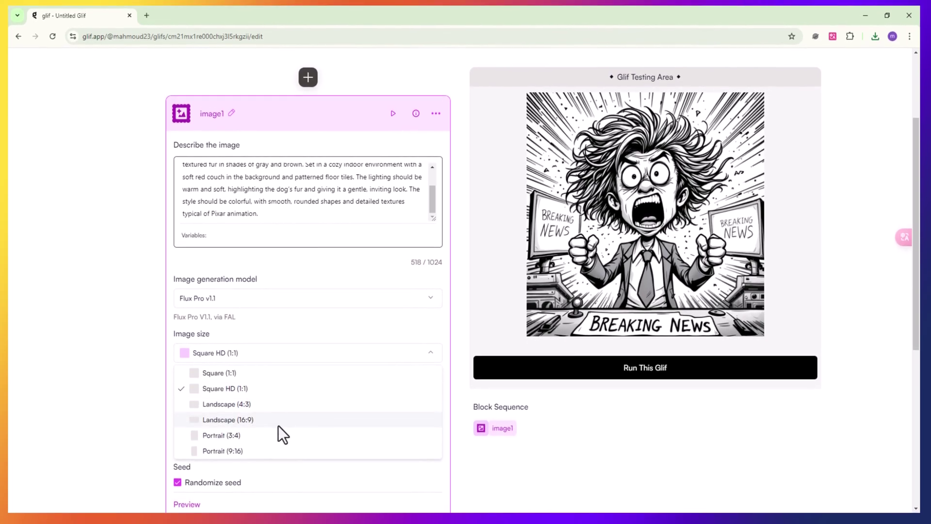
click(276, 423)
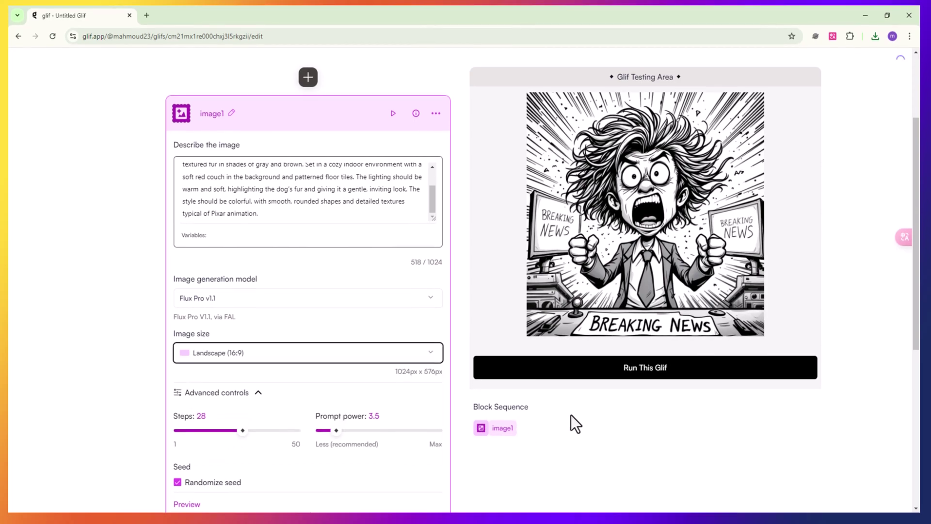
Raise the generation steps to 41 and run the glif to generate the dog image
scroll(260, 412, down, 1)
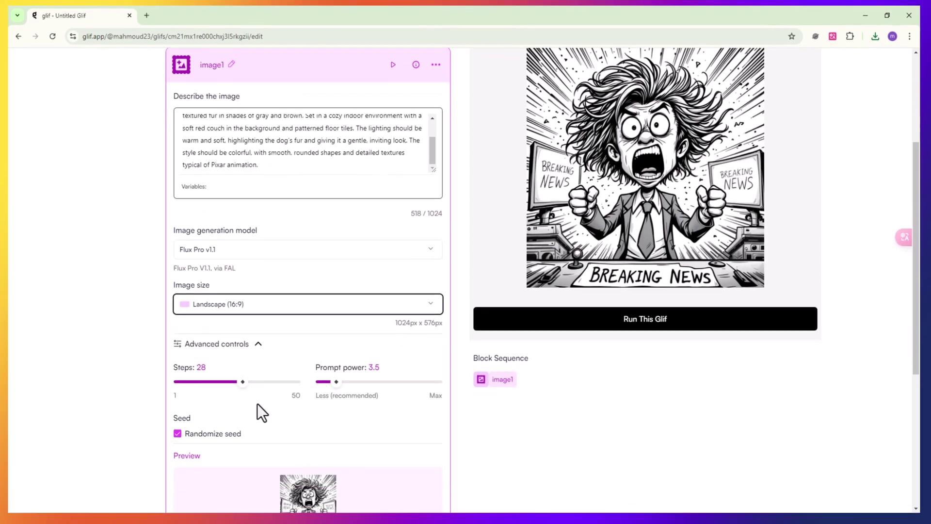
drag(241, 383, 277, 388)
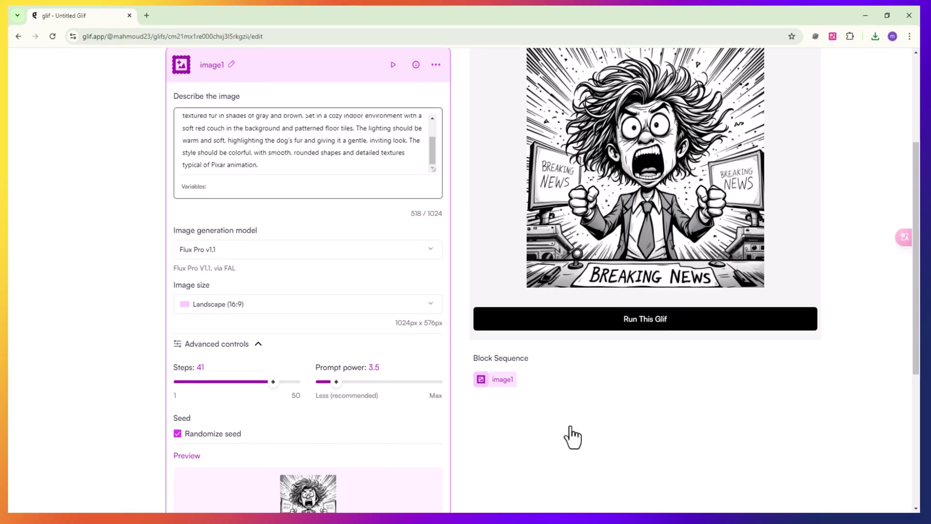
scroll(390, 445, up, 1)
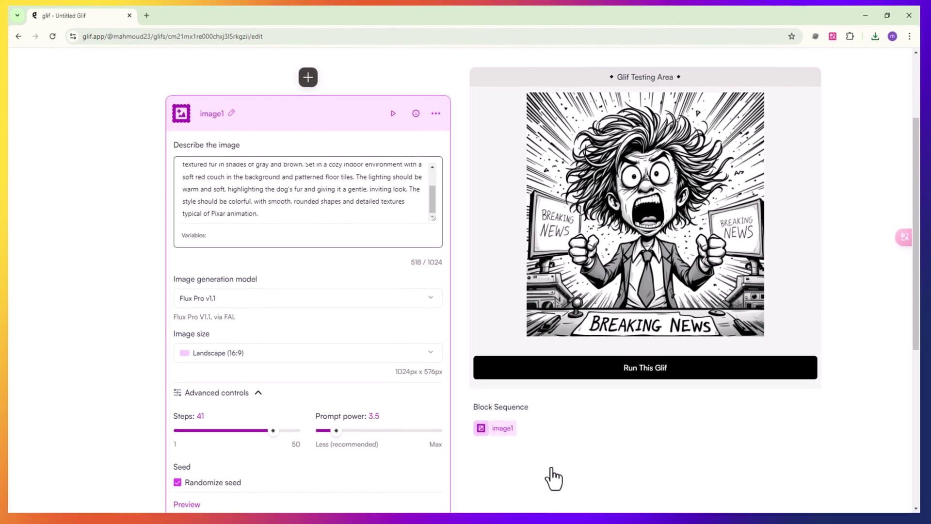
click(693, 376)
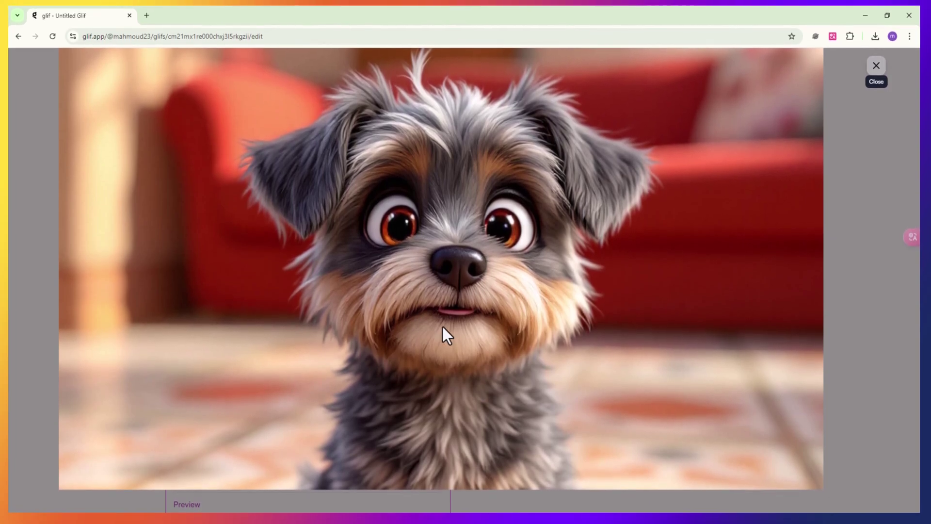
Save the enlarged dog image to the Downloads folder and close the enlarged view
right_click(594, 260)
click(620, 286)
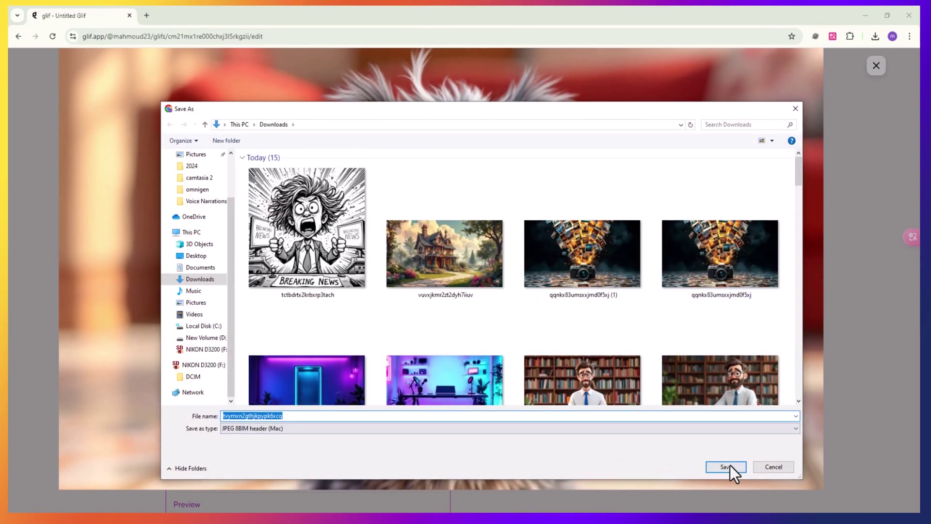
click(726, 464)
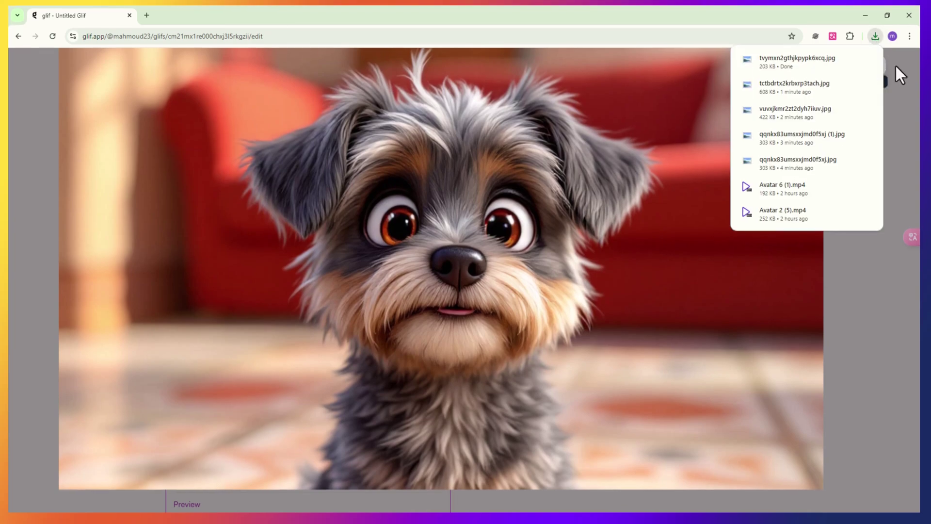
click(878, 69)
scroll(42, 350, up, 1)
scroll(43, 350, down, 1)
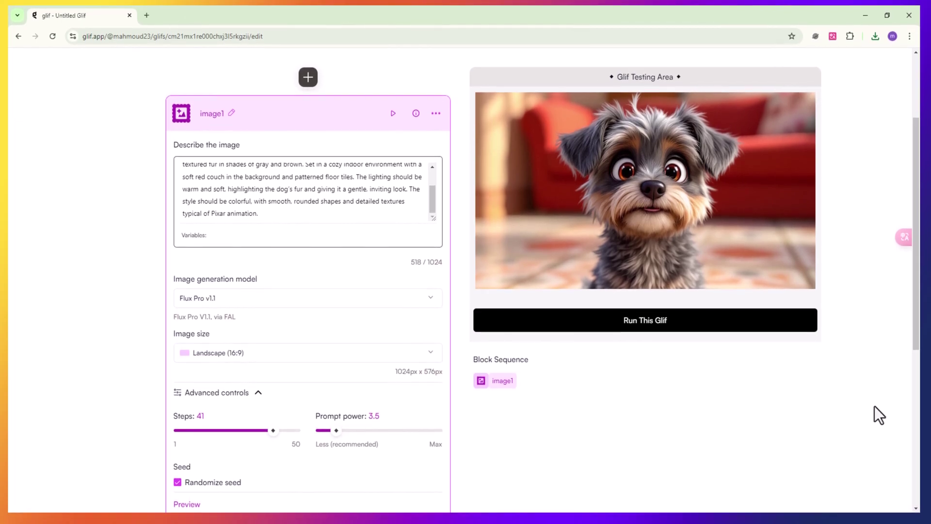
scroll(852, 398, up, 1)
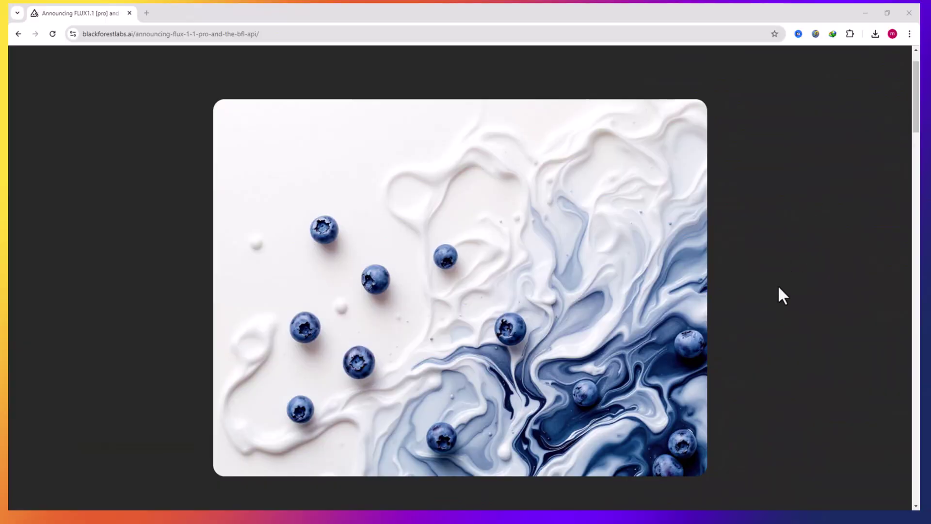
Read through the Black Forest Labs announcement of FLUX1.1 [pro] and the BFL API
scroll(779, 291, down, 8)
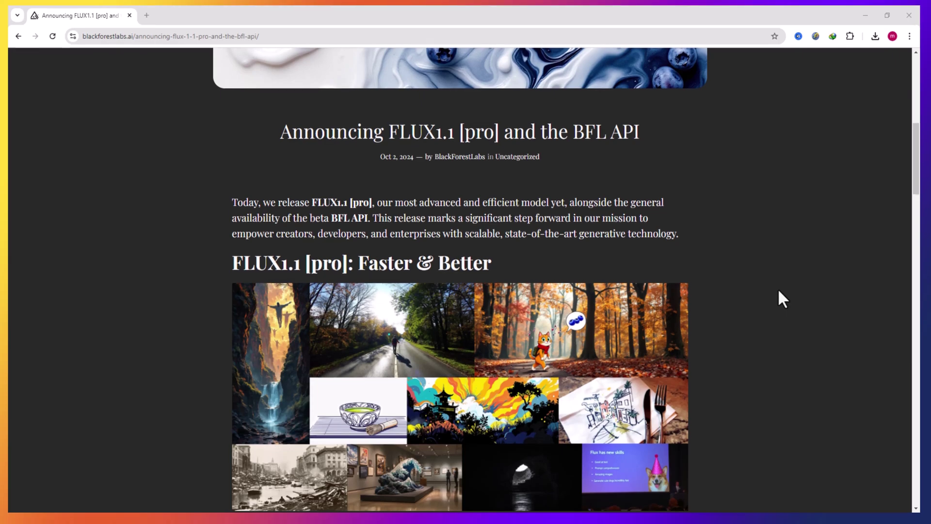
scroll(778, 288, down, 12)
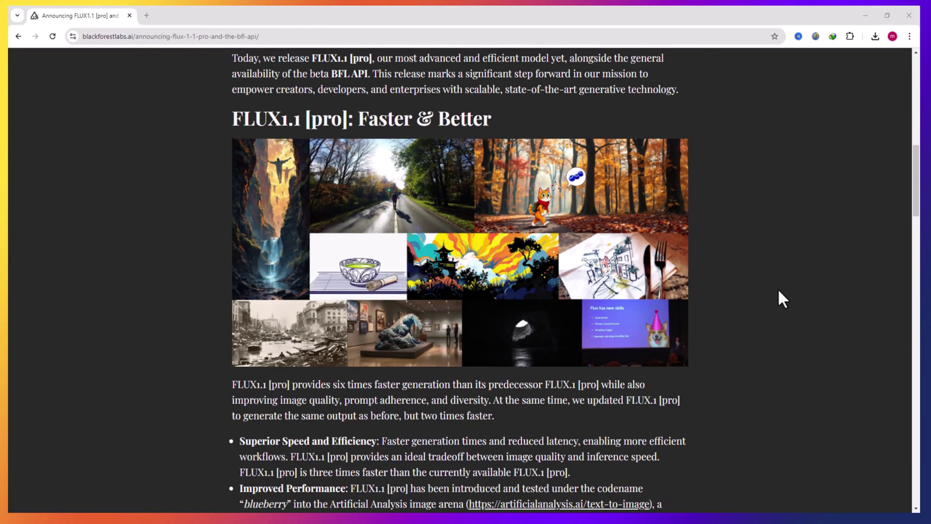